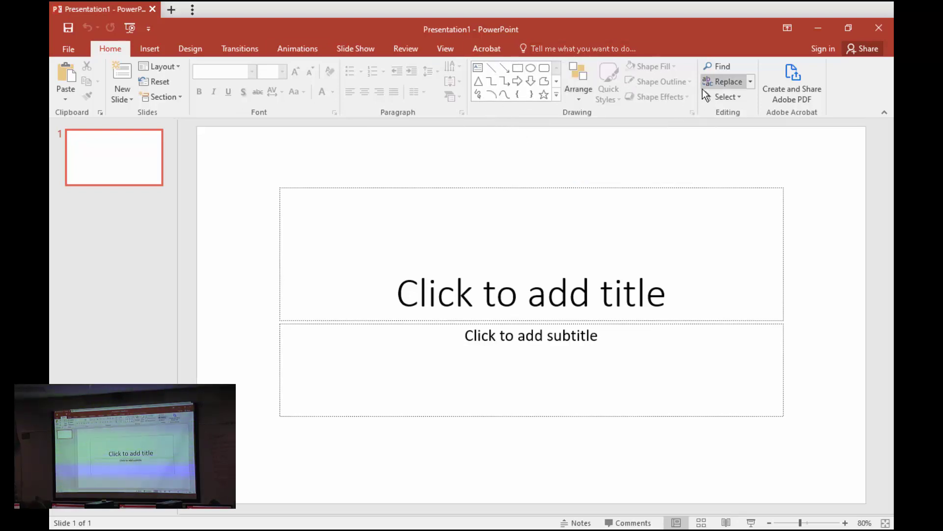
# Step: Look through the Insert and Design ribbon commands, then return to Home
pyautogui.click(150, 46)
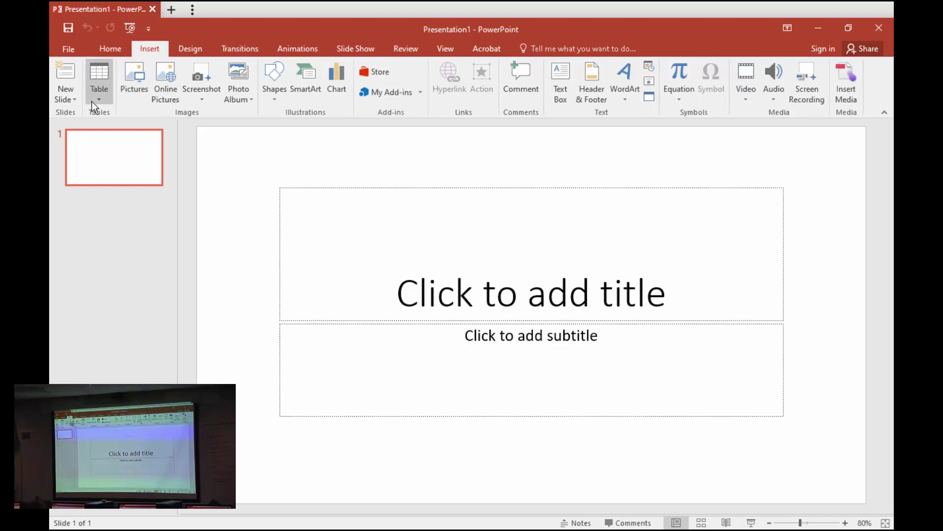
pyautogui.click(166, 81)
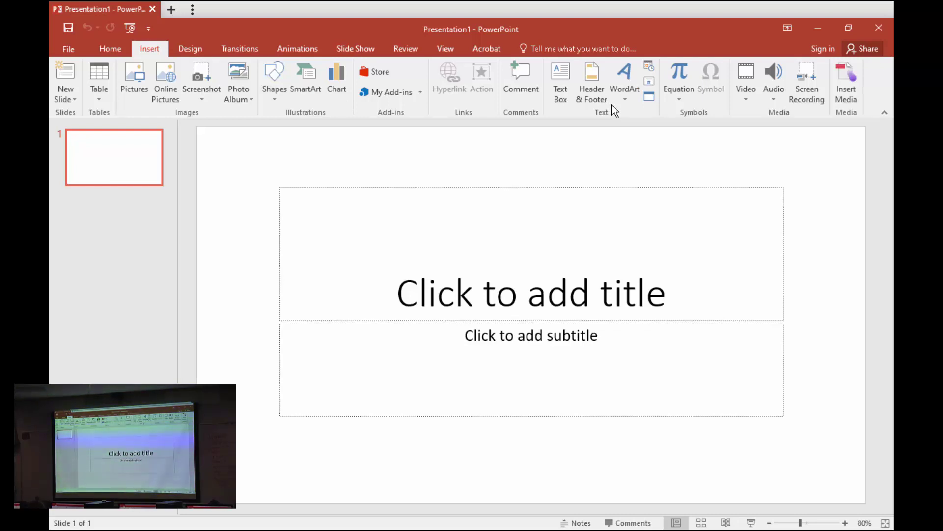
pyautogui.click(201, 48)
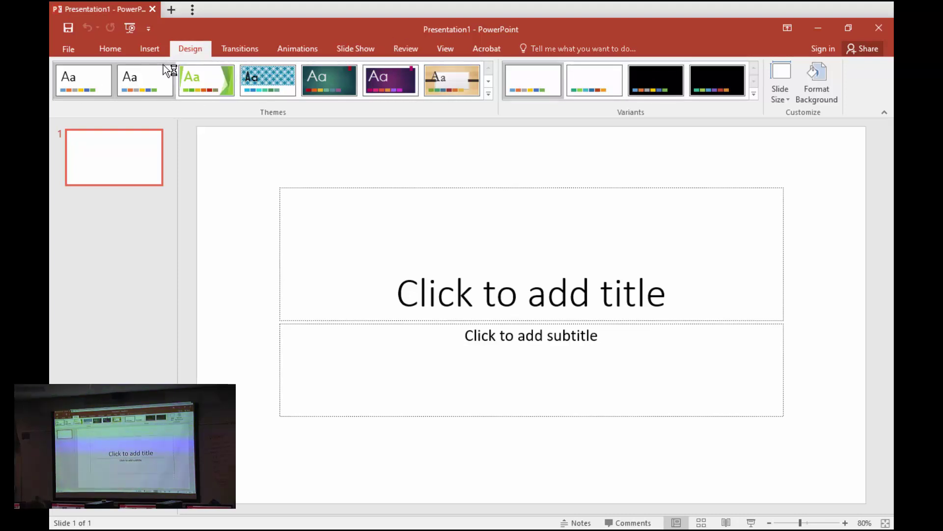
pyautogui.click(110, 48)
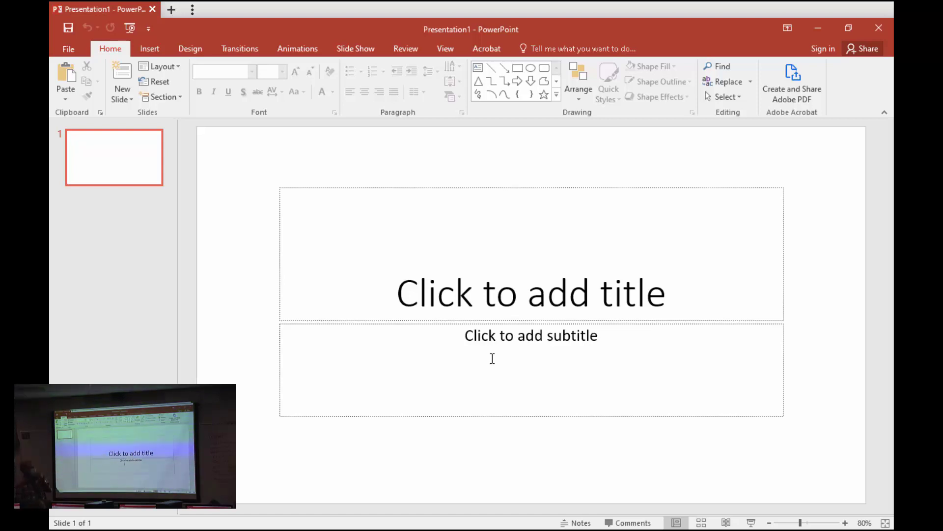
# Step: Select the title placeholder and apply the Title and Content layout to the slide
pyautogui.click(530, 234)
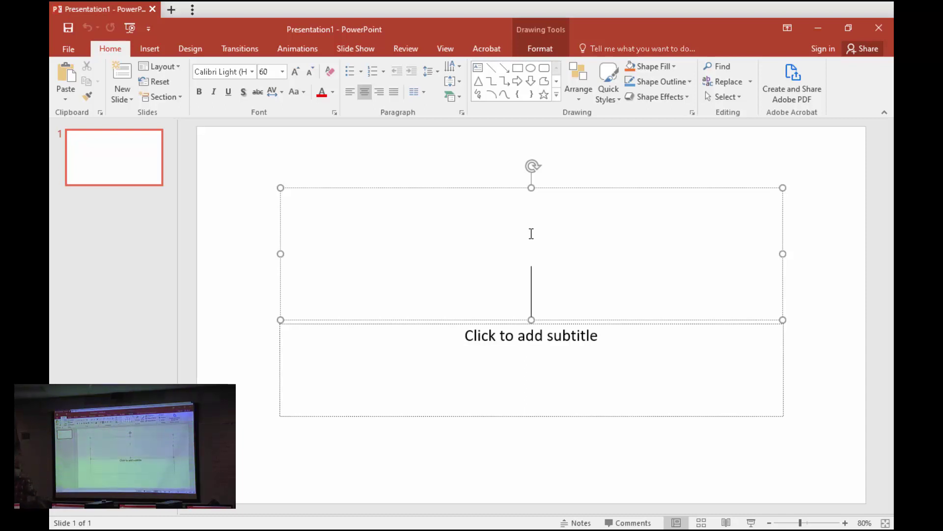
pyautogui.click(176, 67)
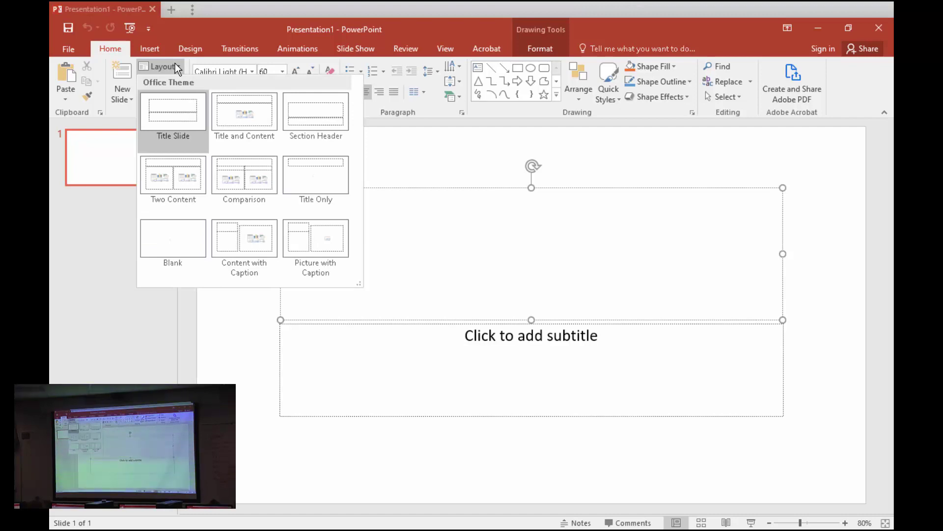
pyautogui.click(246, 120)
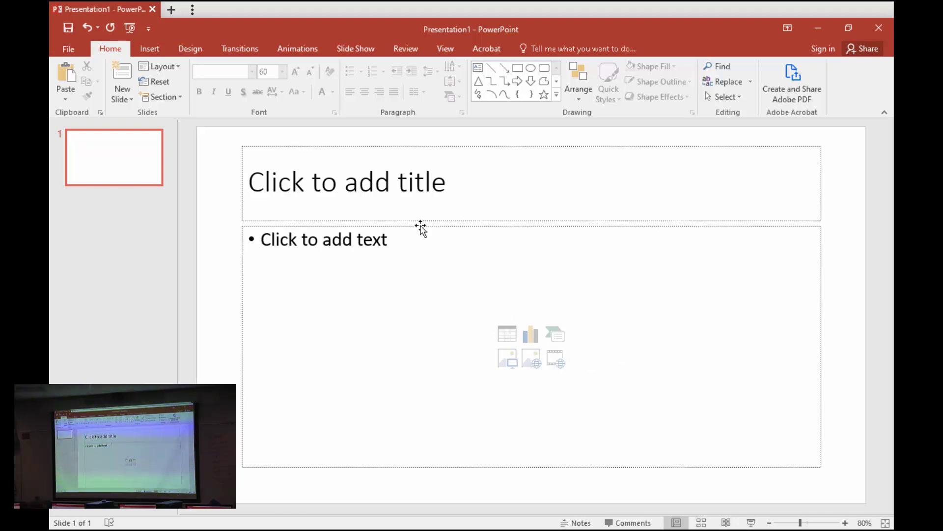
# Step: Reposition, shrink and delete the body placeholder, then switch the slide to the Blank layout
pyautogui.moveTo(420, 228); pyautogui.dragTo(450, 263)
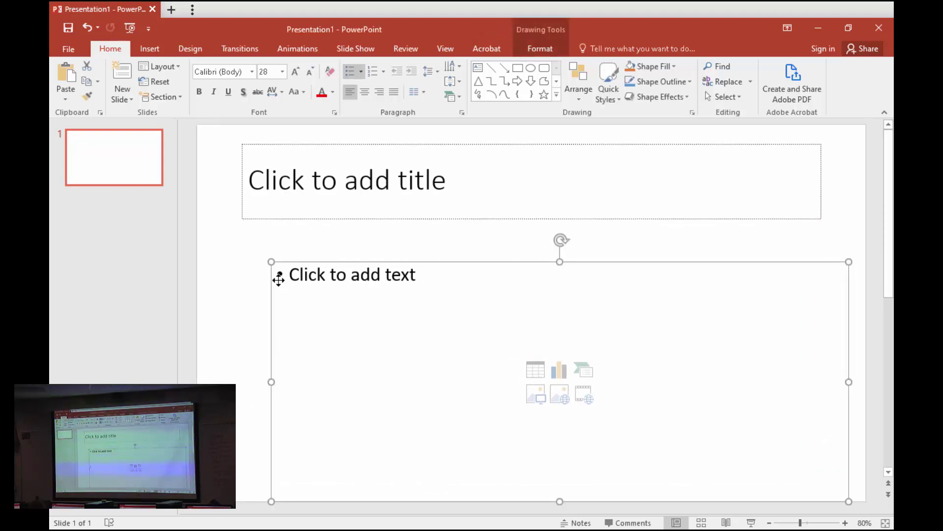
pyautogui.moveTo(271, 260); pyautogui.dragTo(325, 253)
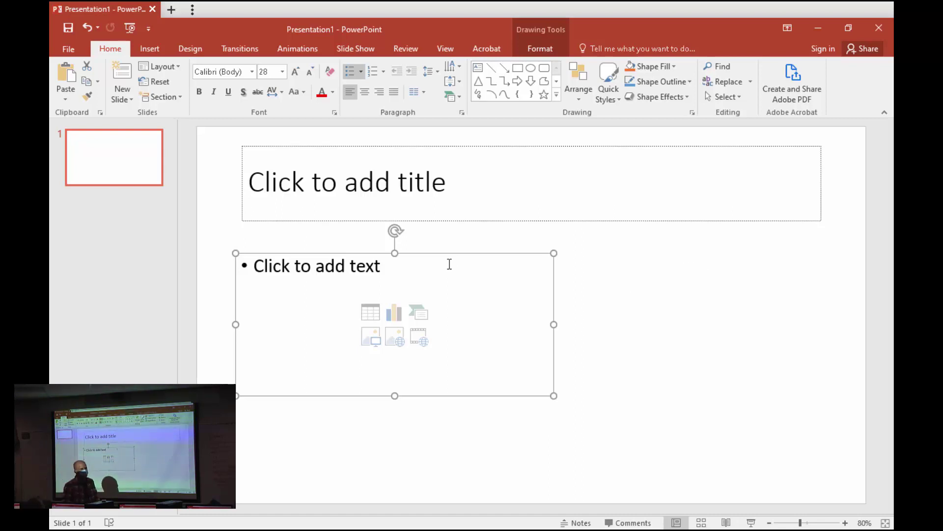
pyautogui.press('Delete')
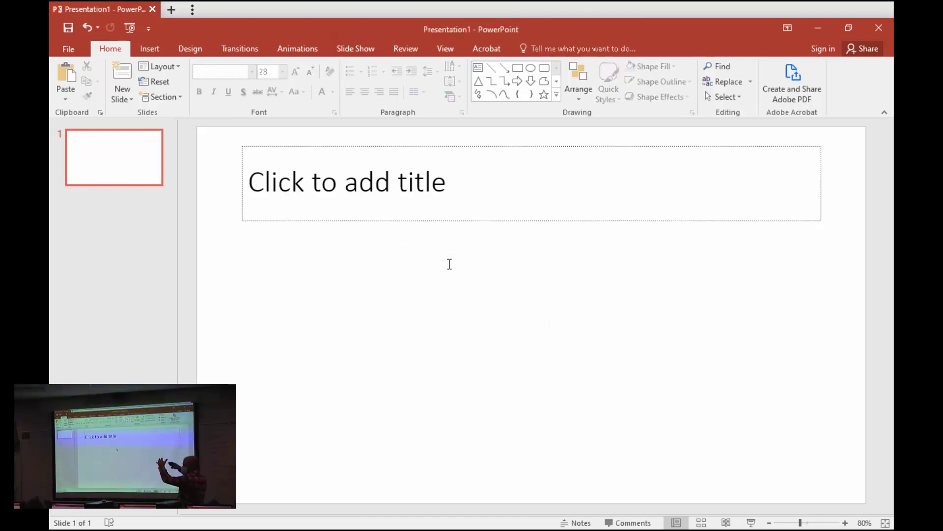
pyautogui.click(175, 64)
pyautogui.click(154, 229)
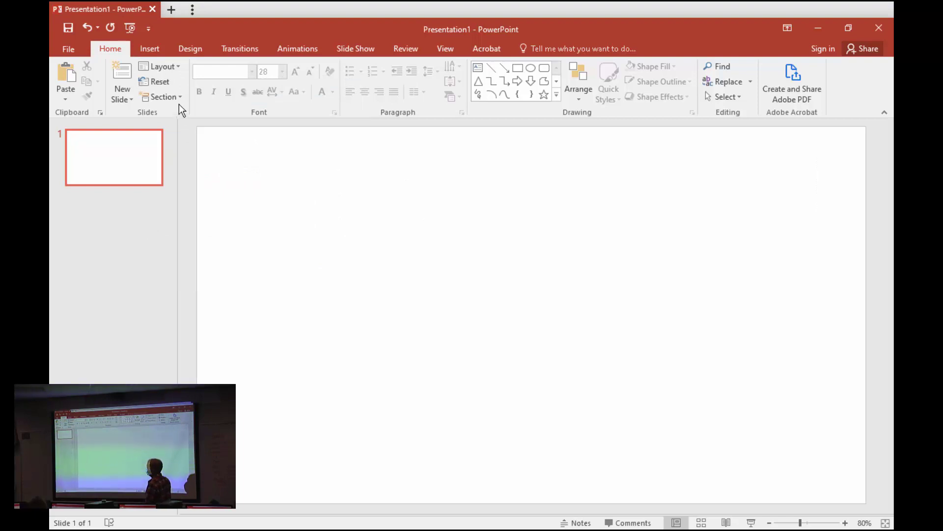
# Step: Give slide 1 the Two Content layout and bring up the New Slide layout choices
pyautogui.click(177, 66)
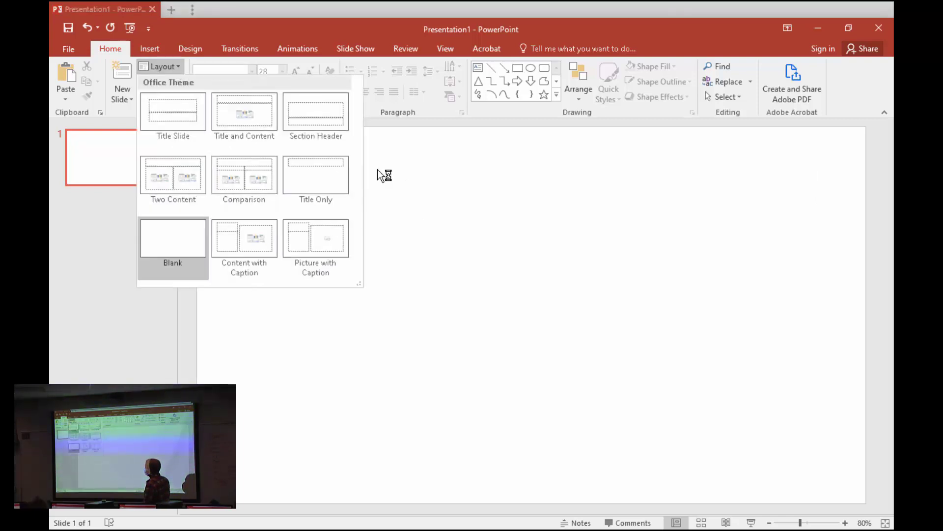
pyautogui.click(179, 196)
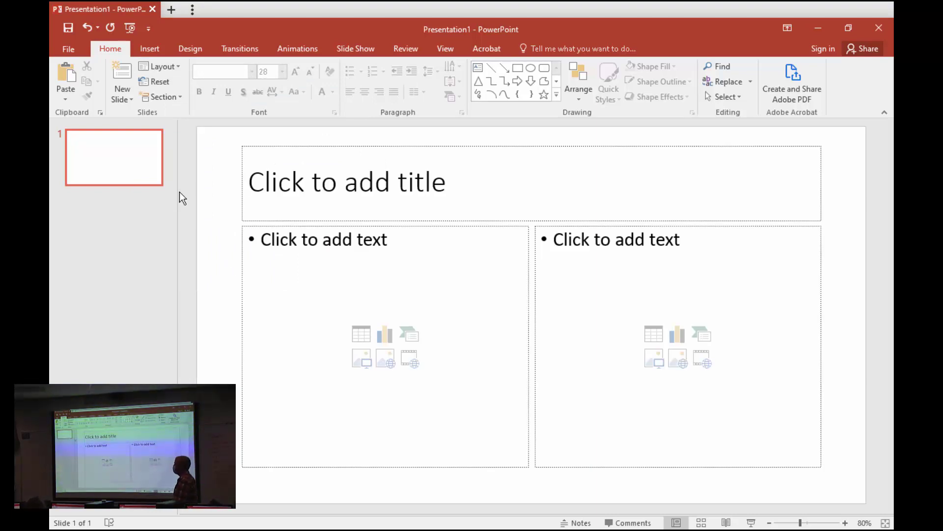
pyautogui.click(126, 99)
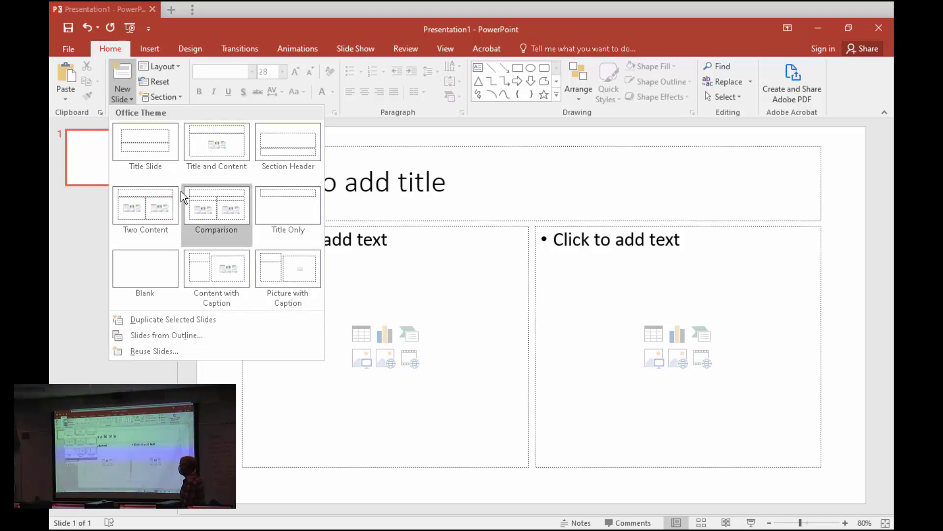
# Step: Add a Title and Content second slide and a third slide to the deck
pyautogui.click(217, 149)
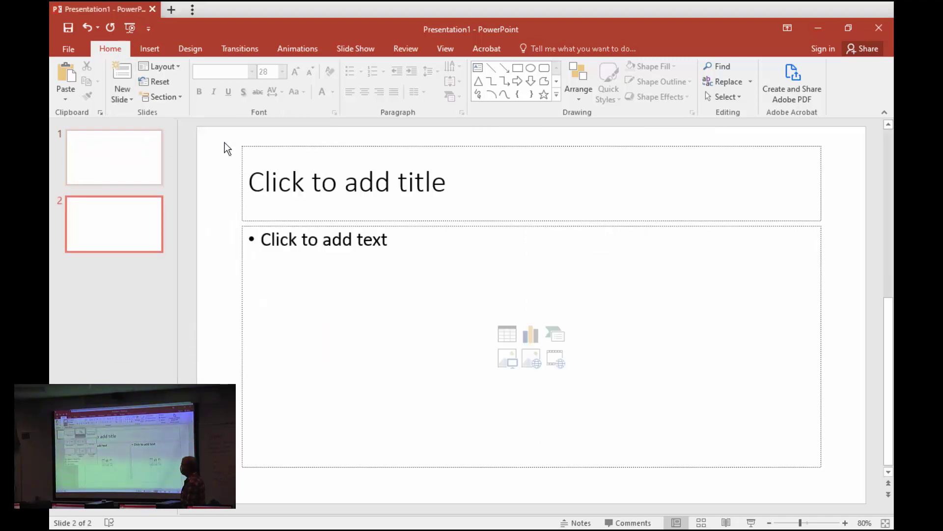
pyautogui.click(120, 162)
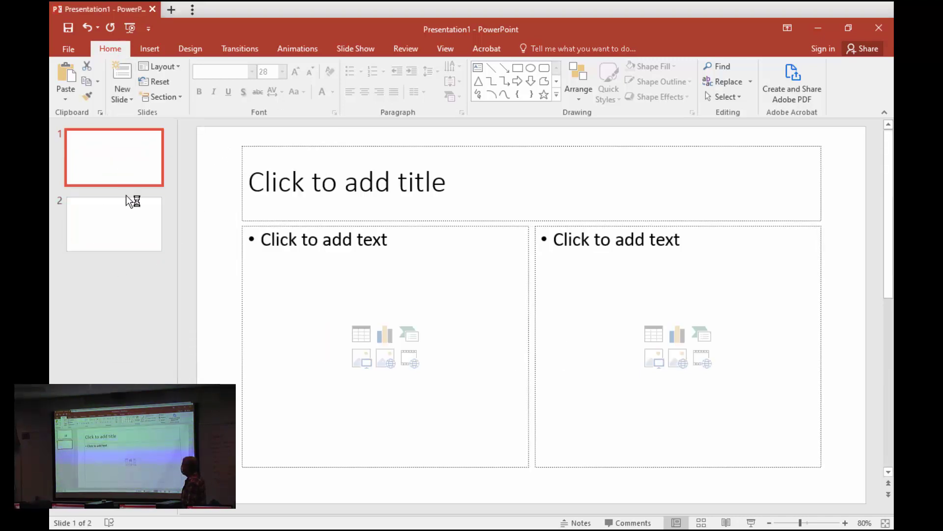
pyautogui.click(140, 229)
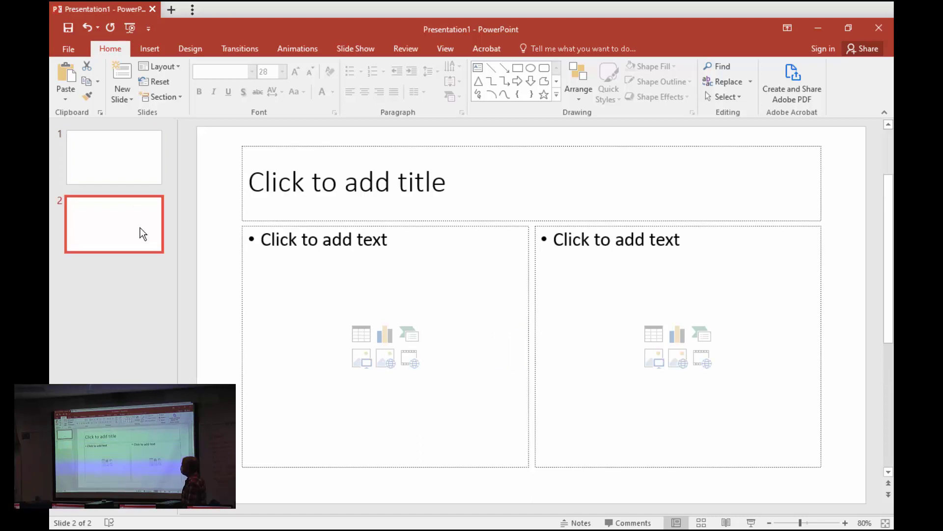
pyautogui.click(125, 96)
pyautogui.click(393, 158)
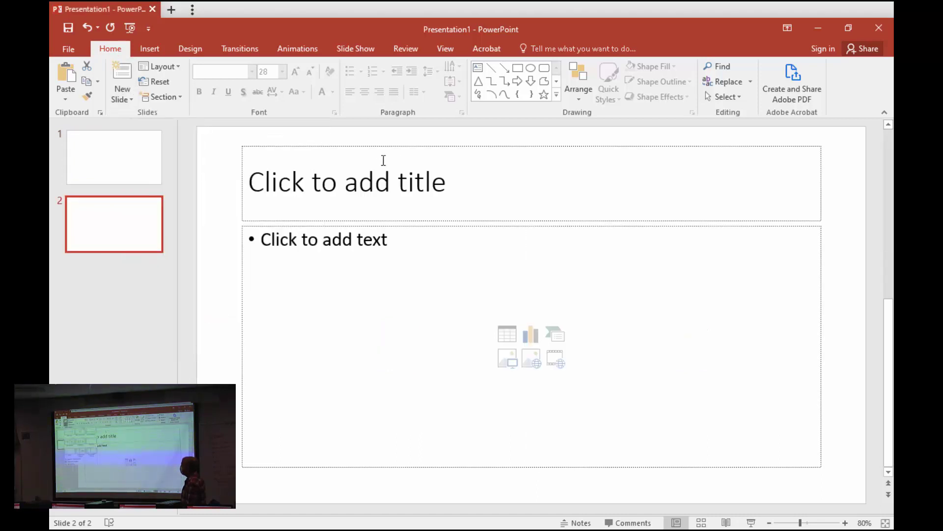
pyautogui.click(116, 65)
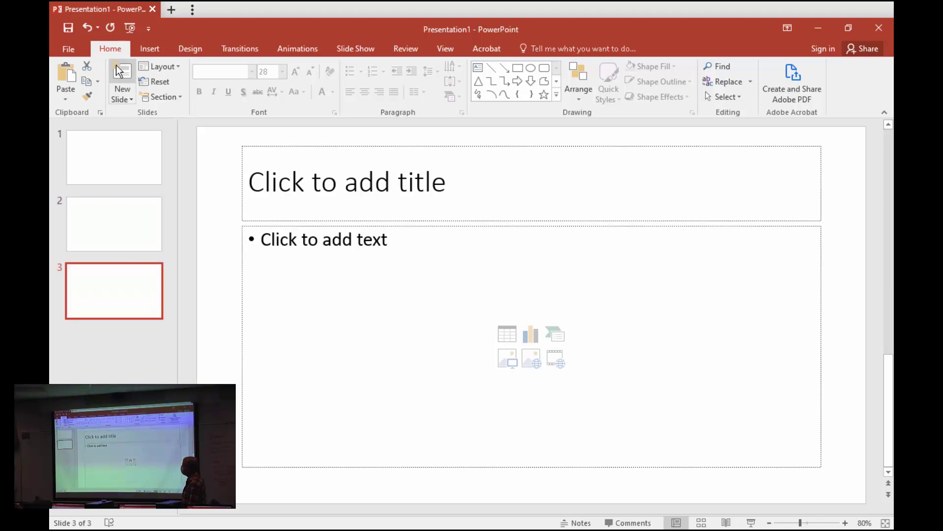
# Step: Select slide 3 and add slides until there are five, then show the theme choices
pyautogui.click(140, 245)
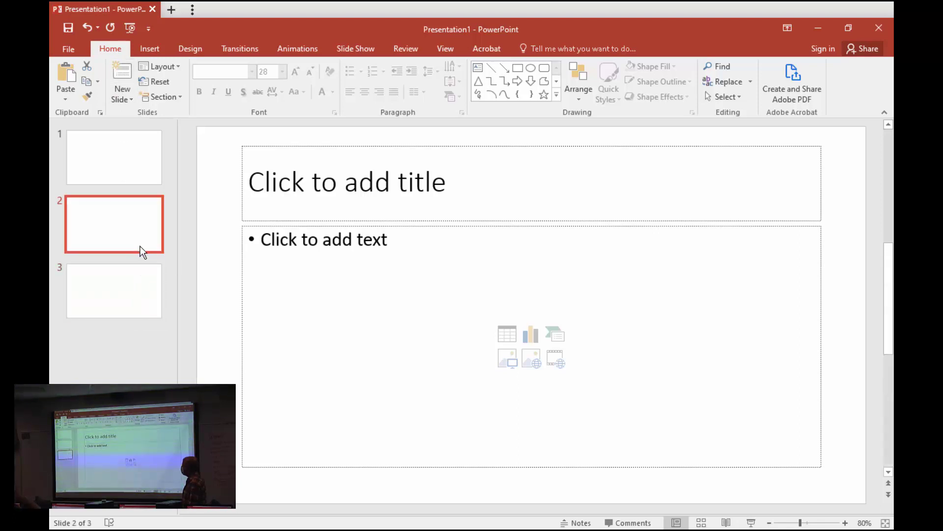
pyautogui.click(146, 290)
pyautogui.click(150, 226)
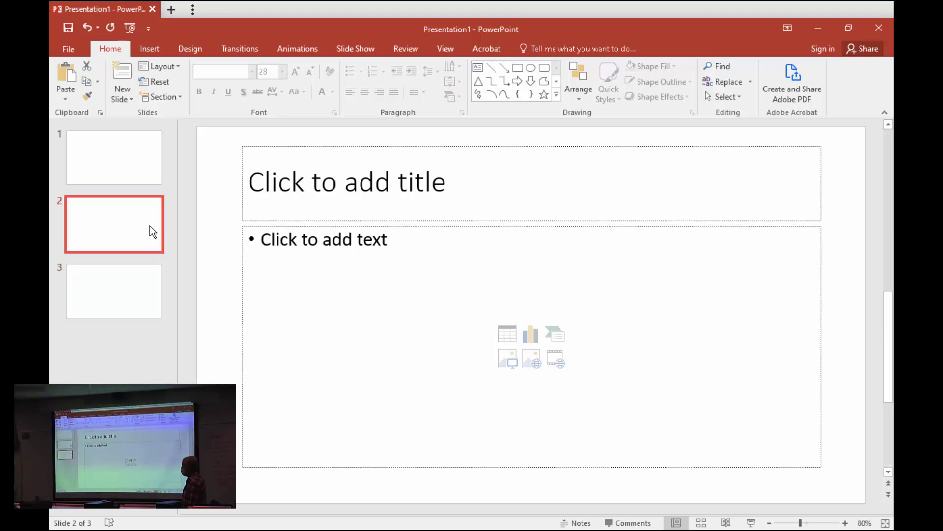
pyautogui.click(135, 278)
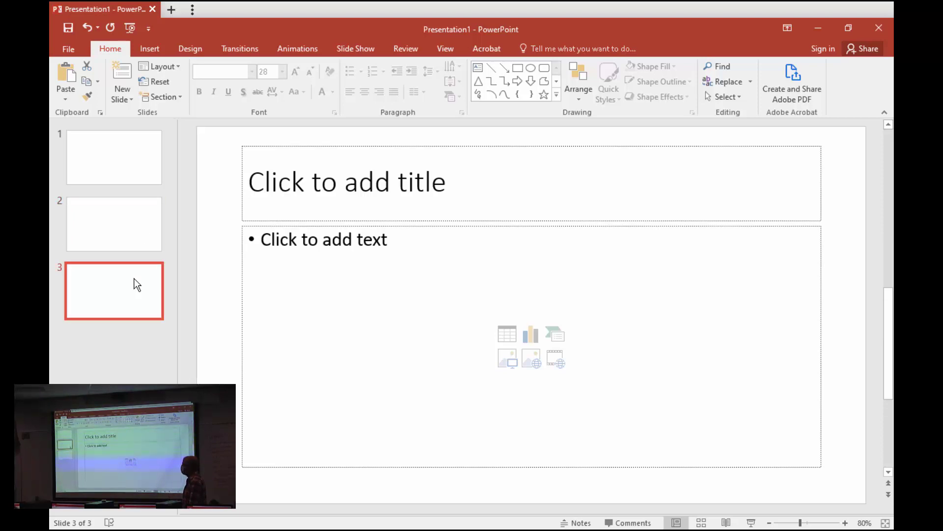
pyautogui.click(120, 80)
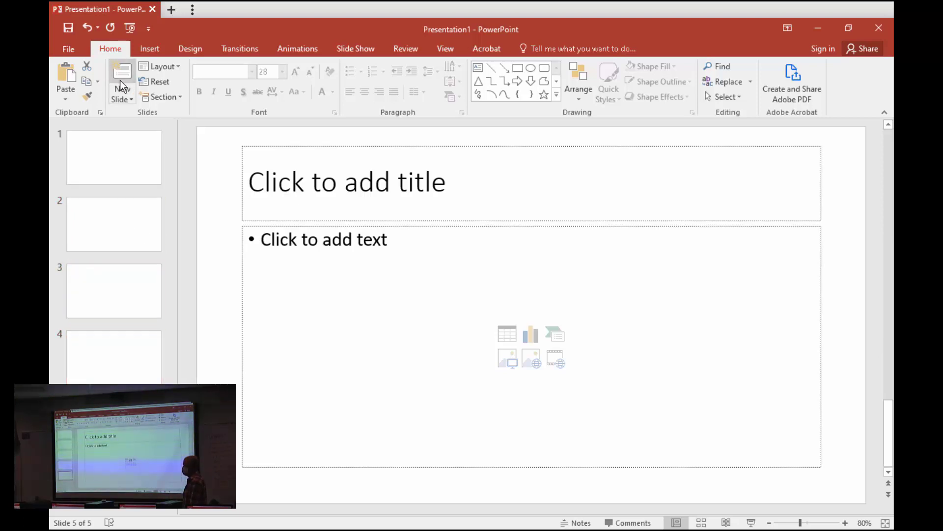
pyautogui.click(192, 47)
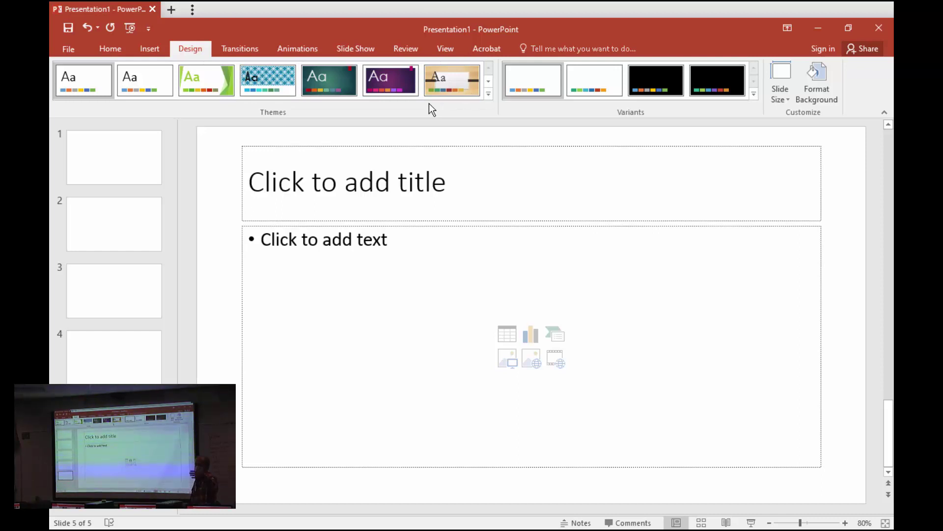
# Step: Apply the Banded theme from the full Themes gallery, then select slide 1 on Home
pyautogui.click(489, 94)
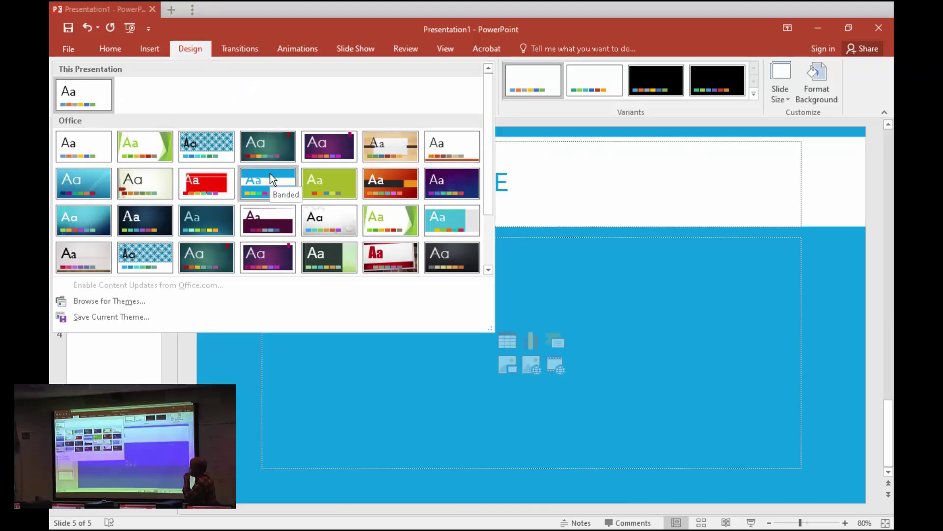
pyautogui.click(270, 173)
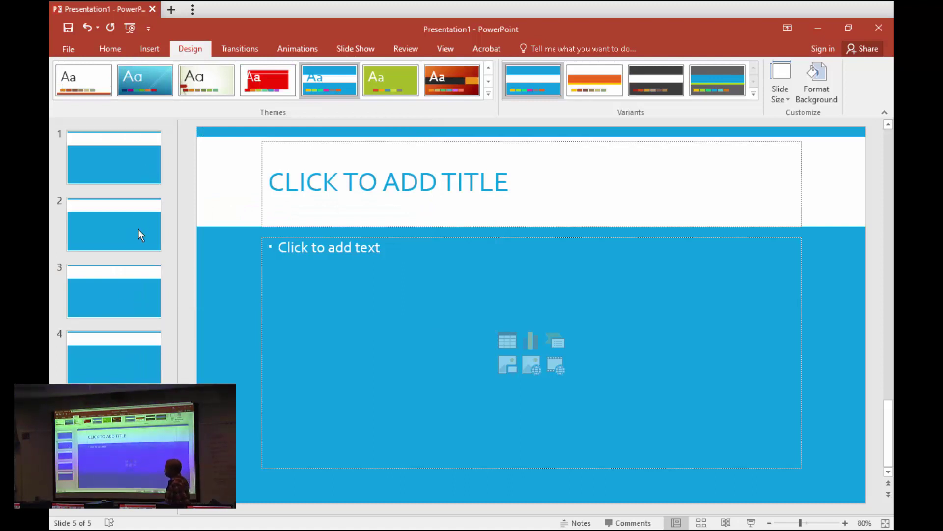
pyautogui.click(145, 156)
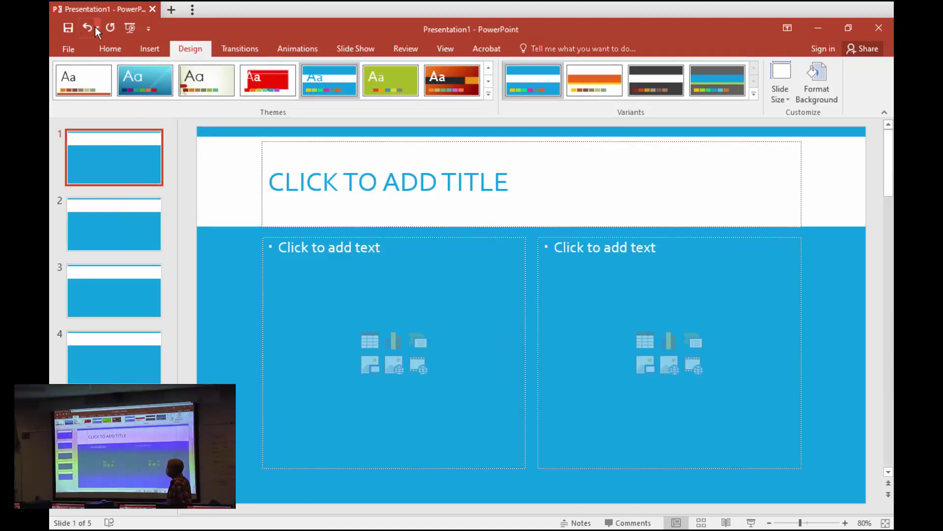
pyautogui.click(108, 48)
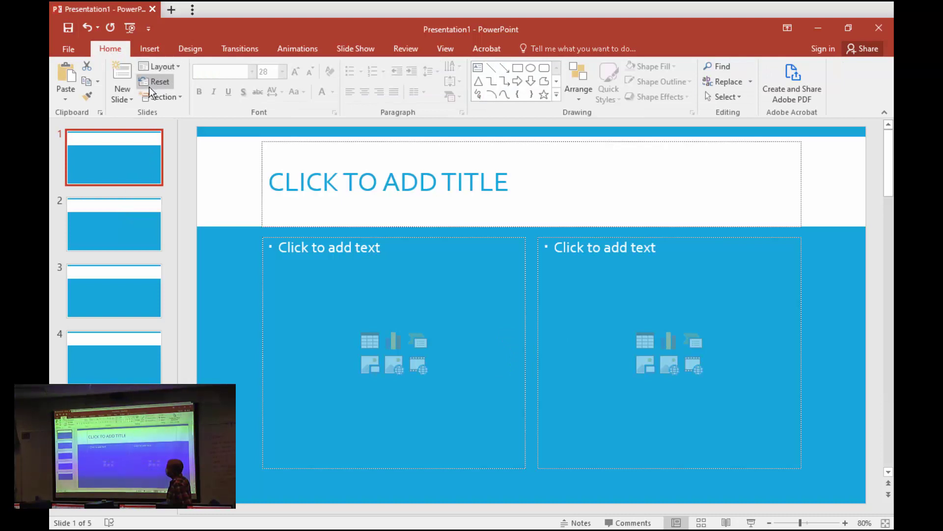
# Step: Change slide 1 to the Title Slide layout
pyautogui.click(131, 101)
pyautogui.click(166, 66)
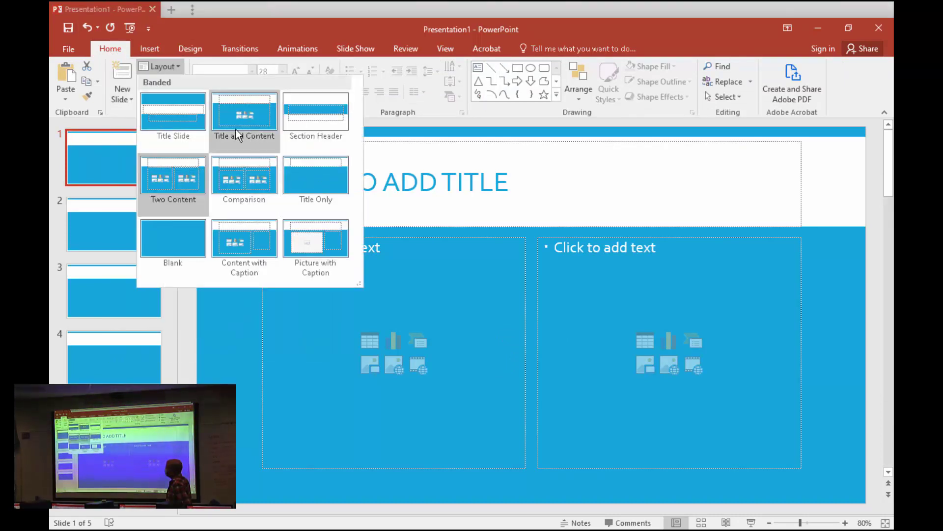
pyautogui.click(197, 126)
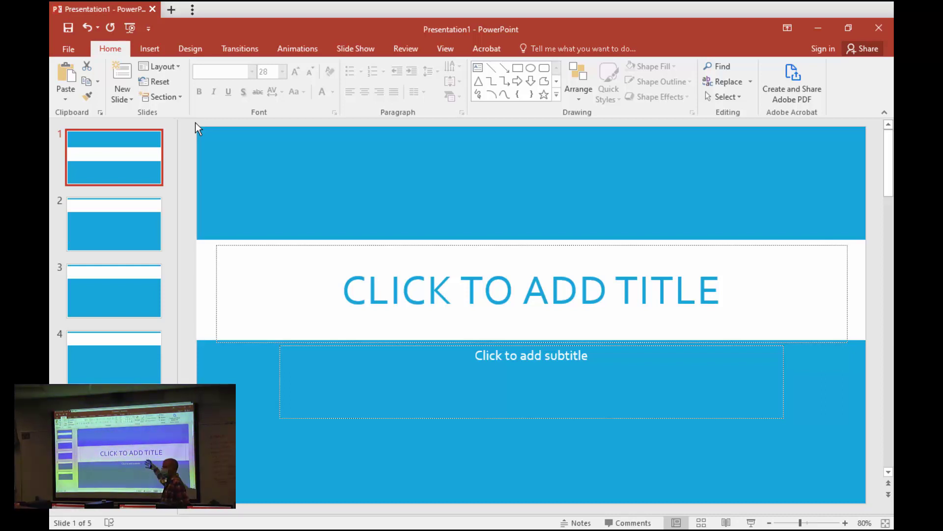
# Step: Apply the seventh, orange-red theme with a dark title band to all slides
pyautogui.click(116, 94)
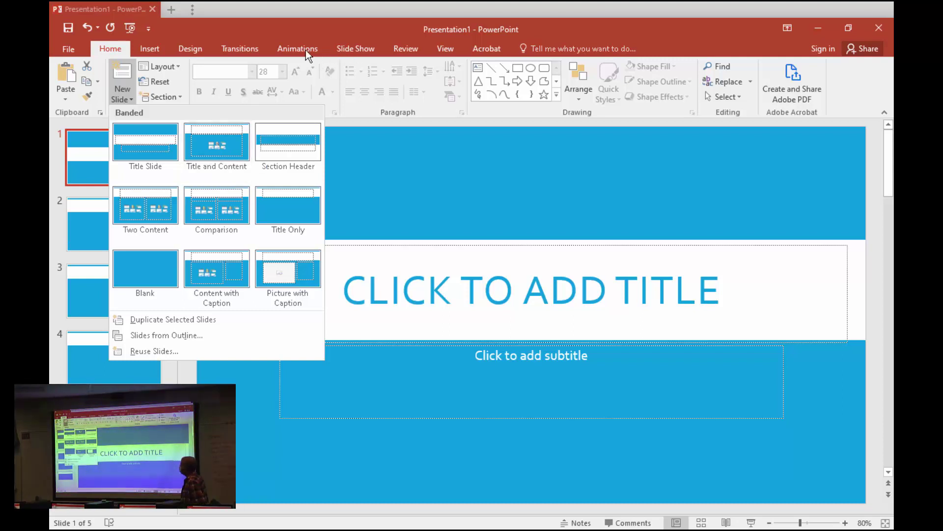
pyautogui.click(188, 47)
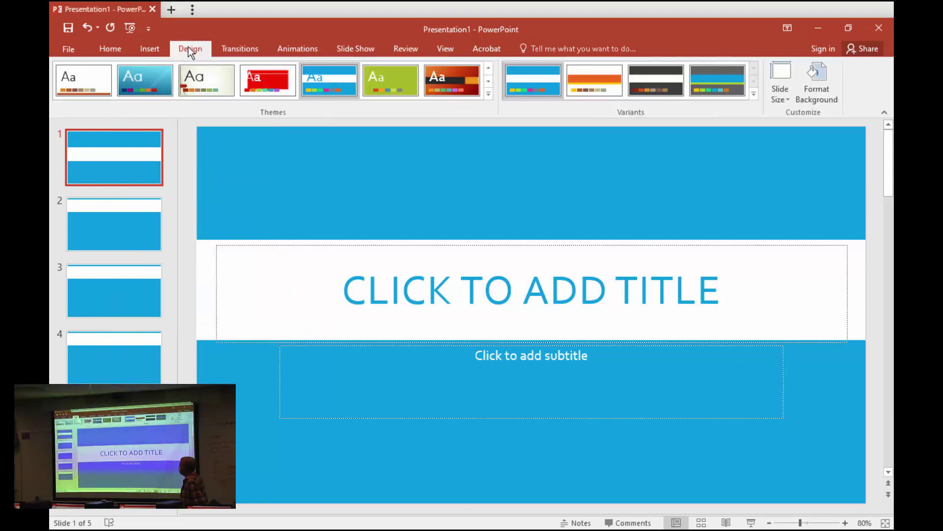
pyautogui.click(475, 89)
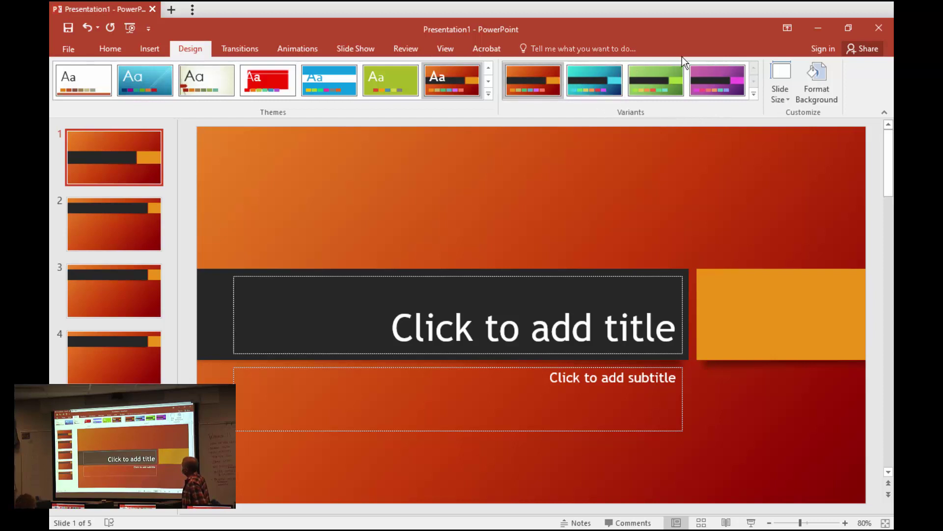
# Step: After trying the teal variant, recolour the theme with the Red Orange colour scheme
pyautogui.click(596, 81)
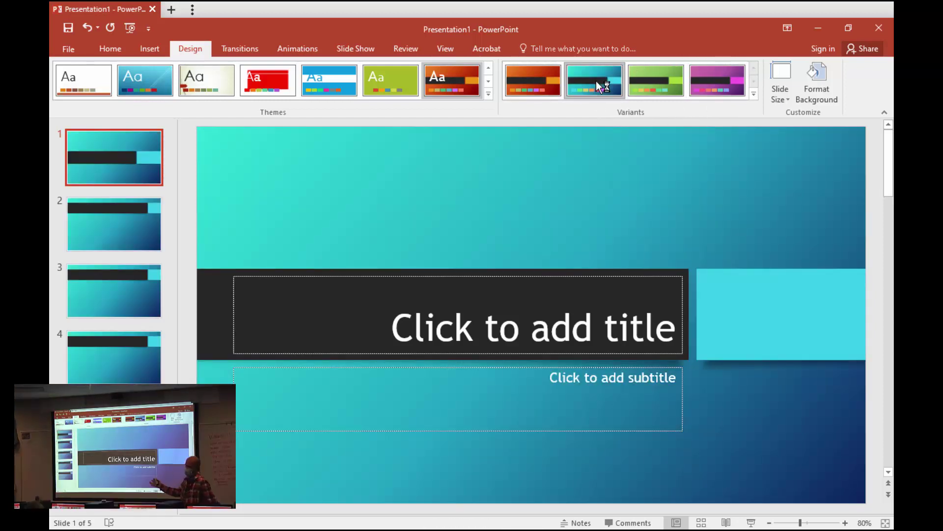
pyautogui.click(753, 93)
pyautogui.moveTo(591, 106)
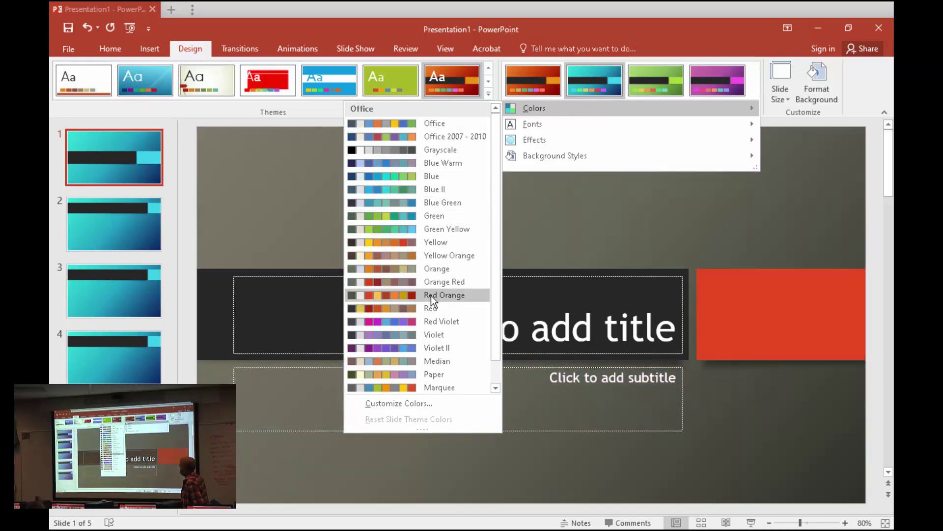
pyautogui.click(432, 295)
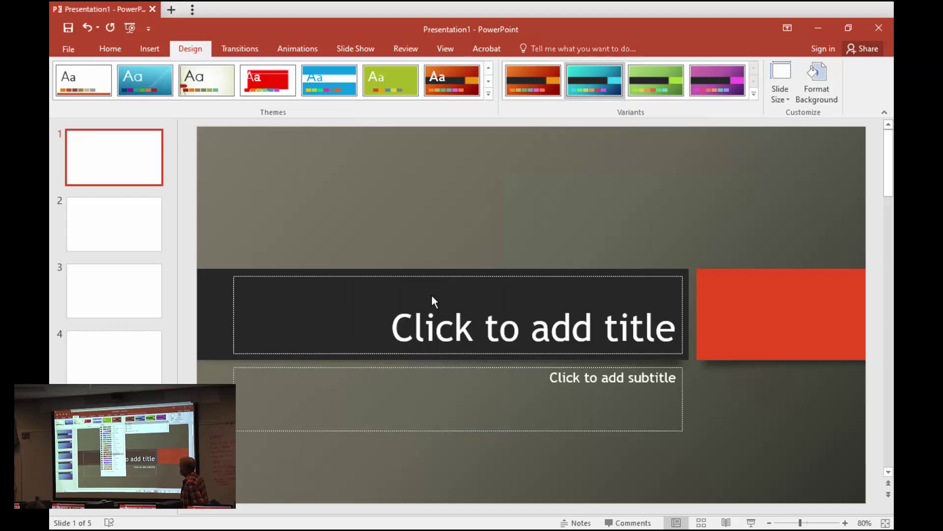
# Step: Give the theme Milk Glass effects and reopen the variant customization options
pyautogui.click(755, 93)
pyautogui.moveTo(584, 128)
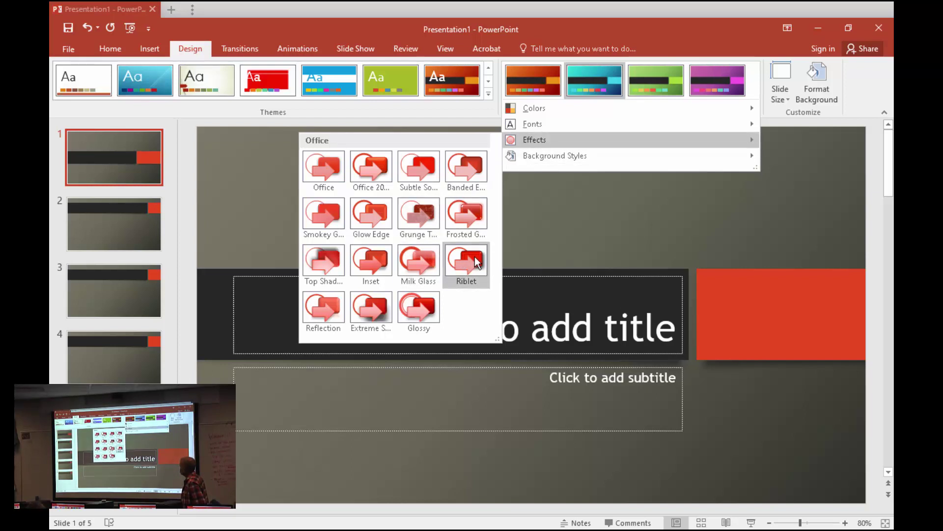
pyautogui.click(409, 266)
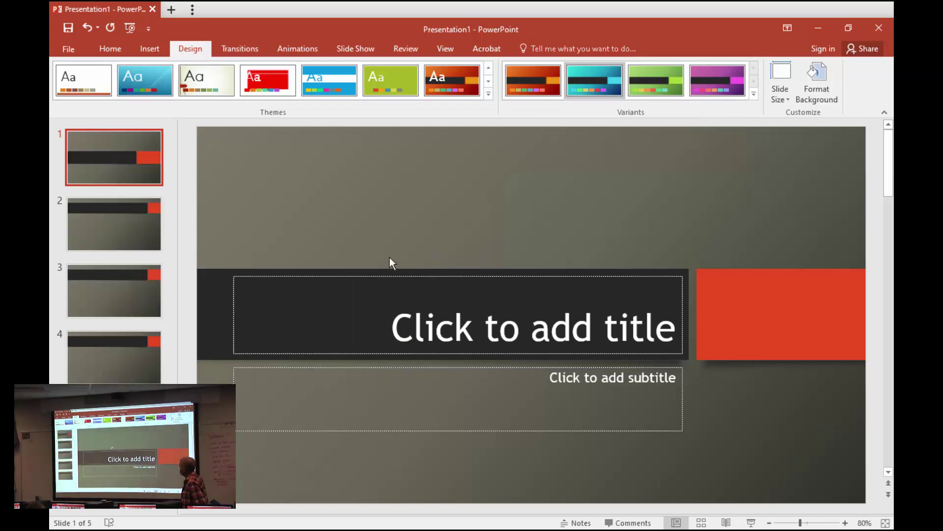
pyautogui.click(751, 93)
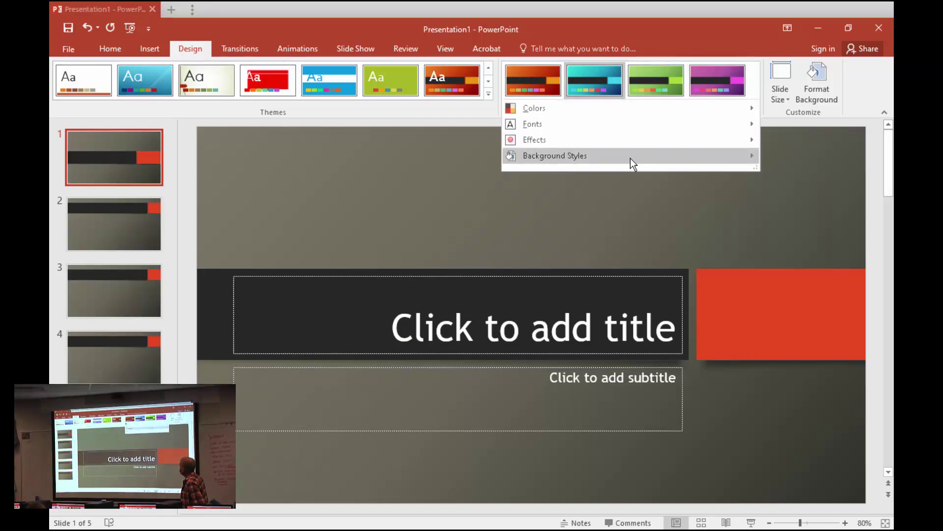
pyautogui.moveTo(630, 158)
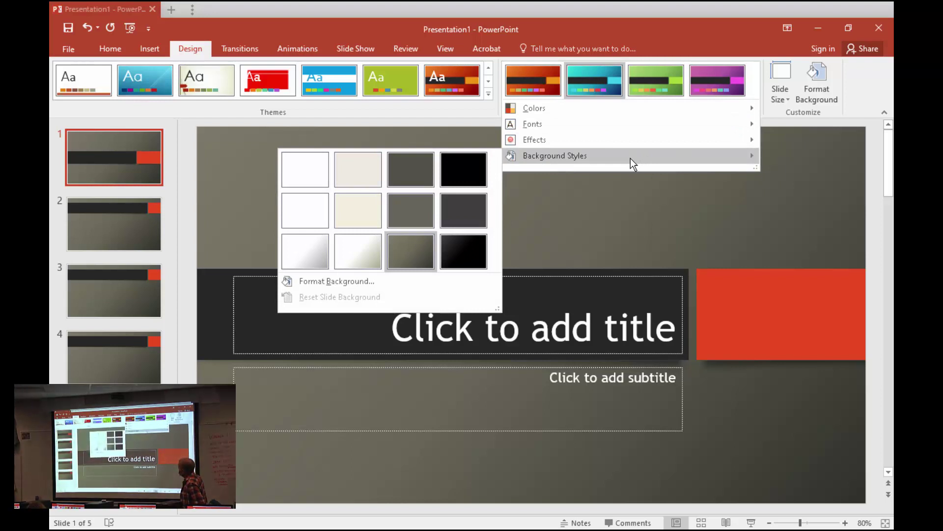
# Step: Fill slide 1's background with a red preset radial gradient, adjust its middle stop, and set 8% transparency
pyautogui.click(813, 77)
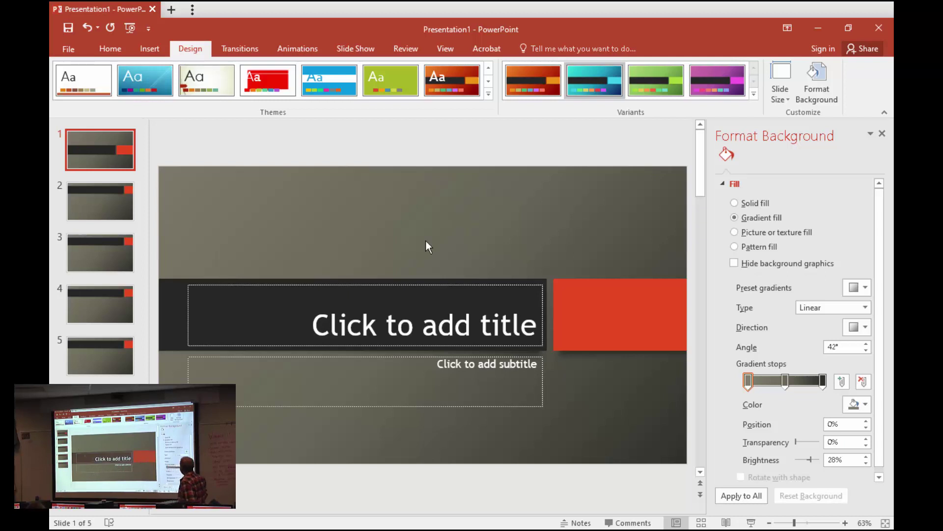
pyautogui.click(863, 290)
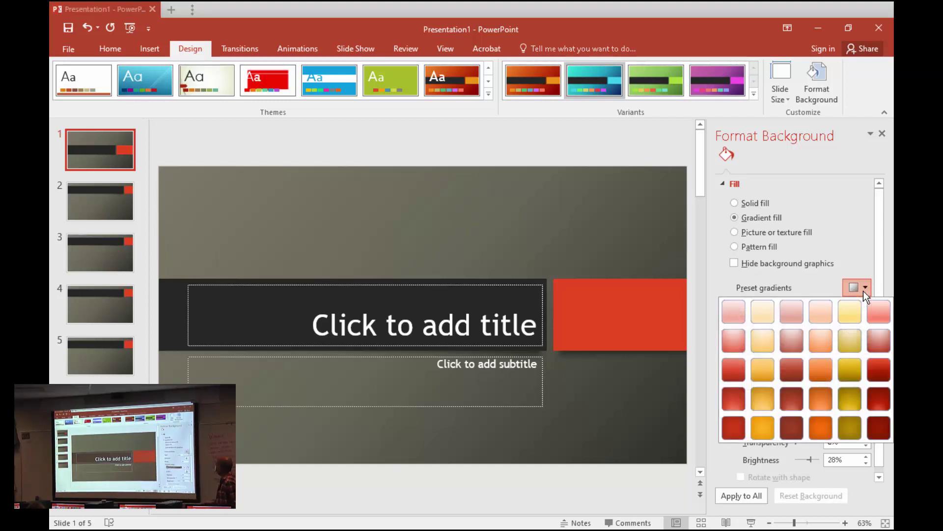
pyautogui.click(735, 345)
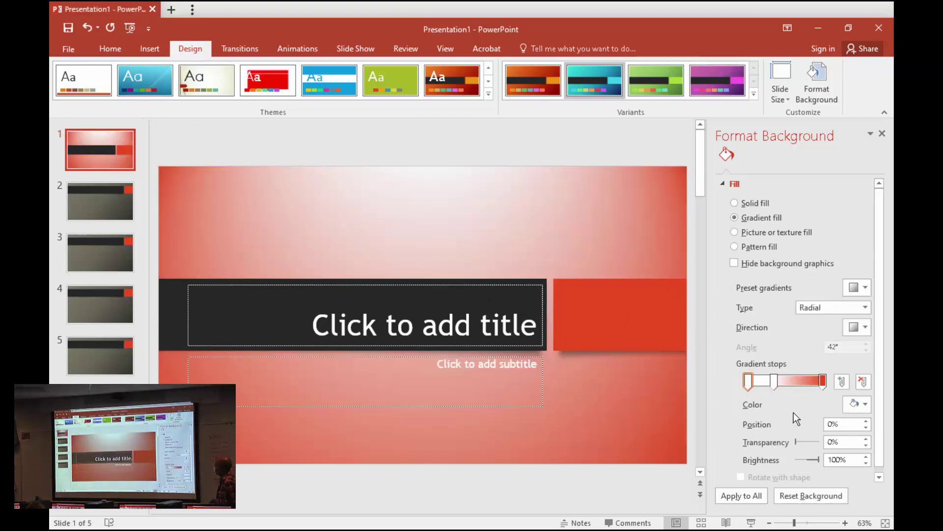
pyautogui.moveTo(780, 381); pyautogui.dragTo(801, 387)
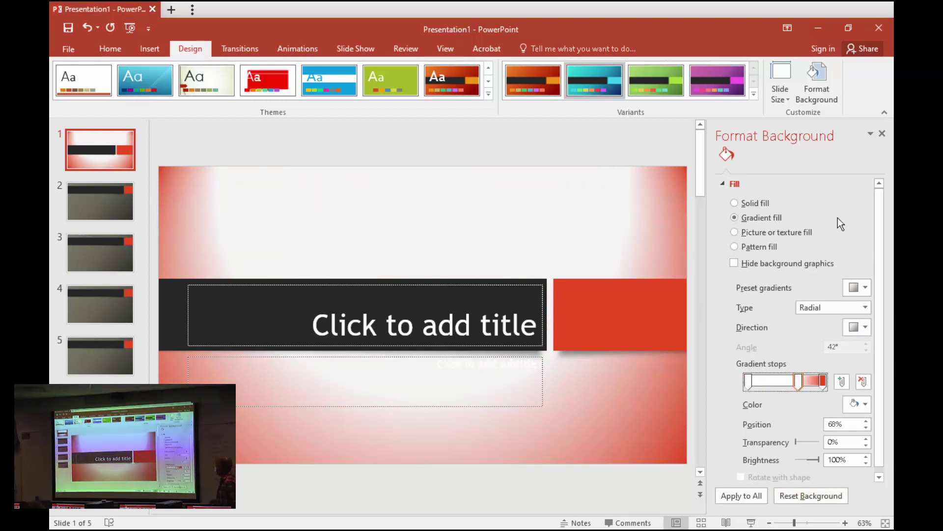
pyautogui.moveTo(796, 441); pyautogui.dragTo(820, 453)
pyautogui.moveTo(804, 447); pyautogui.dragTo(800, 444)
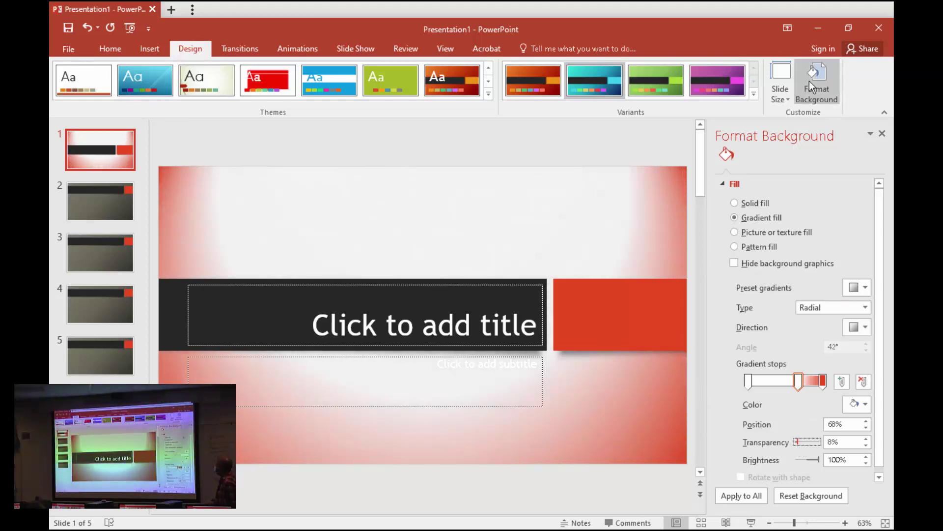
# Step: Use the vlcsnap group photo of students on the grass as slide 1's picture background
pyautogui.rightClick(480, 230)
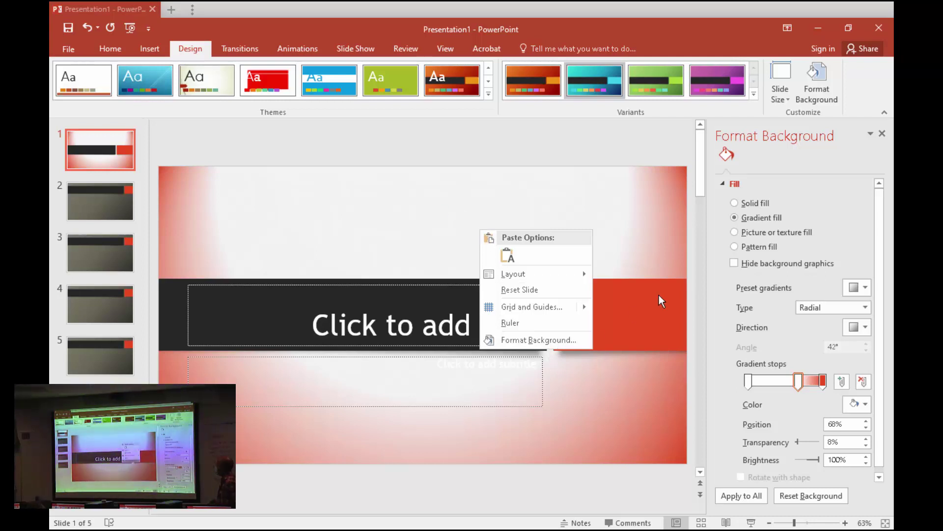
pyautogui.click(741, 232)
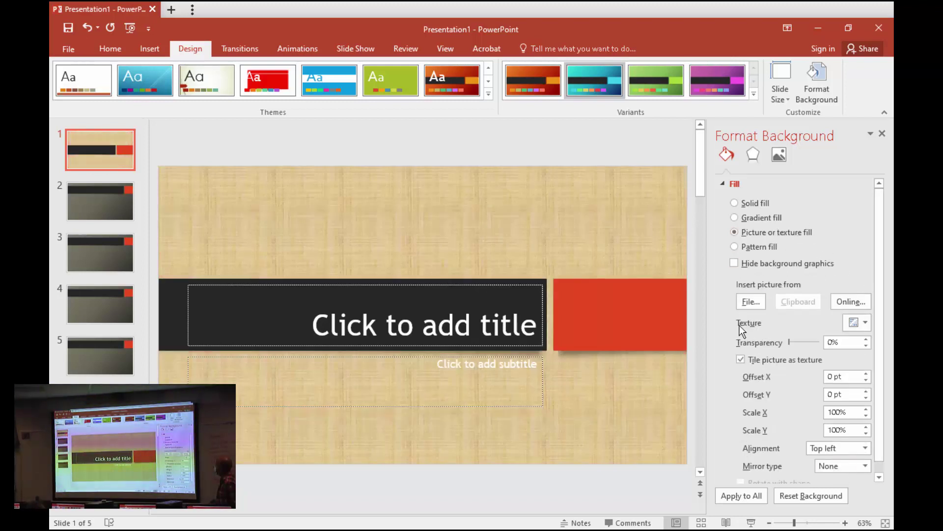
pyautogui.click(751, 302)
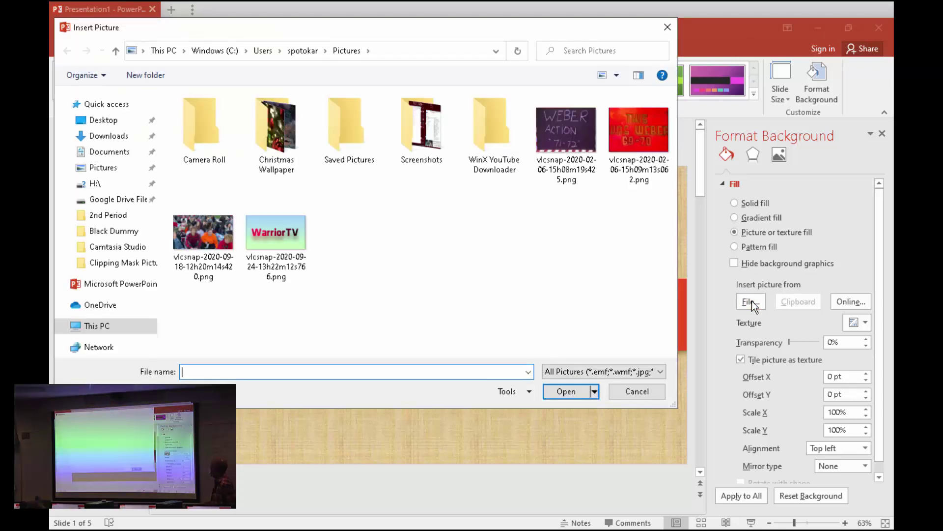
pyautogui.doubleClick(227, 240)
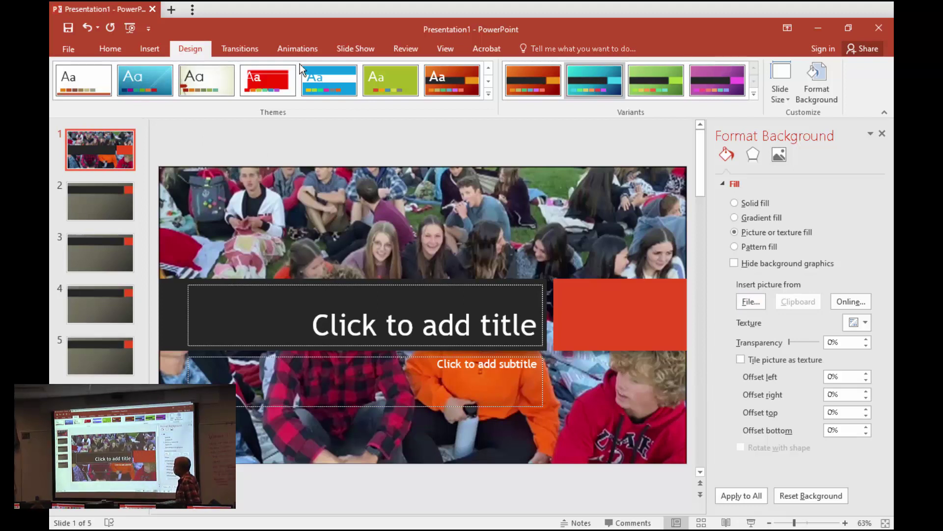
# Step: Switch slide 1 to the Berlin Blank layout so only the student photo remains
pyautogui.click(113, 47)
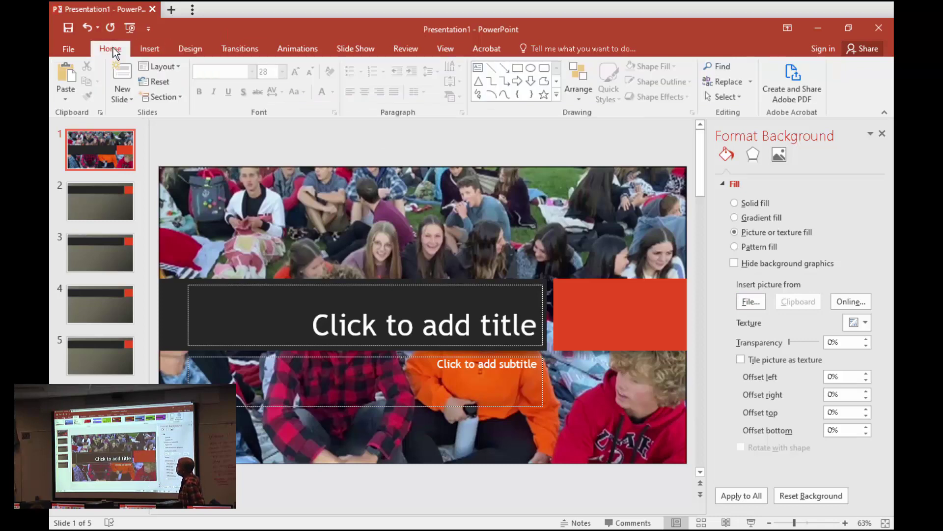
pyautogui.click(162, 63)
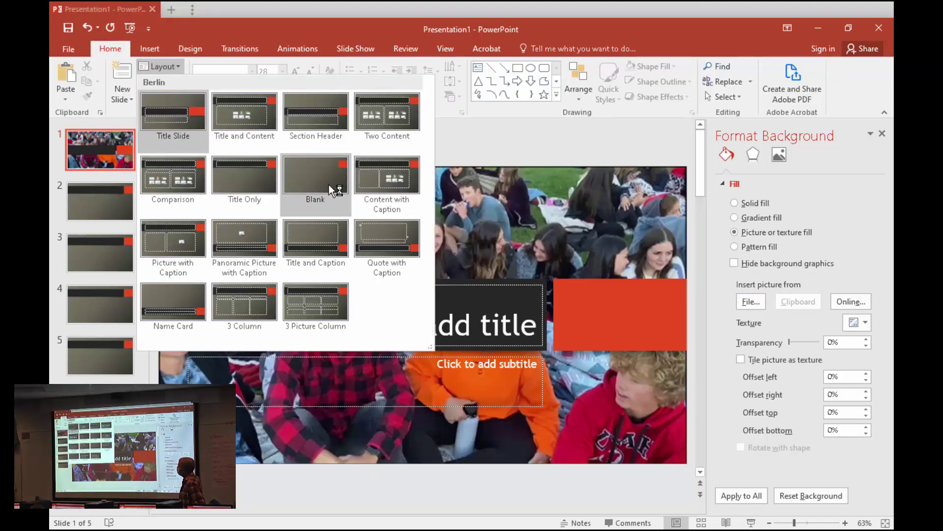
pyautogui.click(323, 179)
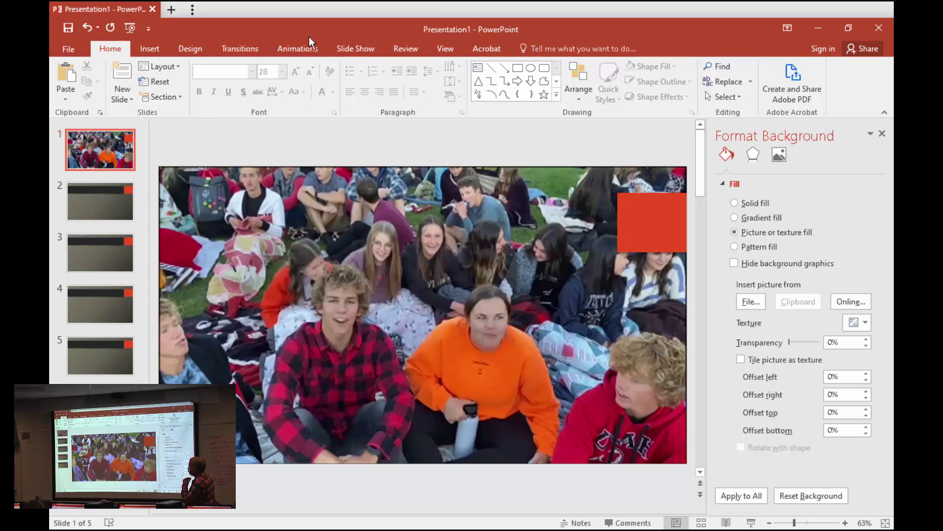
# Step: Review the available transitions and animations, ending on the slide show settings
pyautogui.click(249, 46)
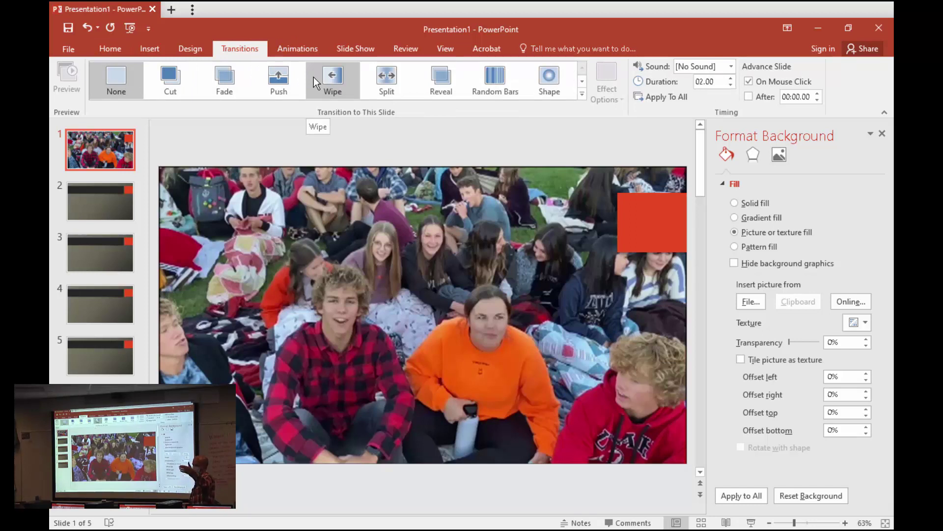
pyautogui.click(310, 49)
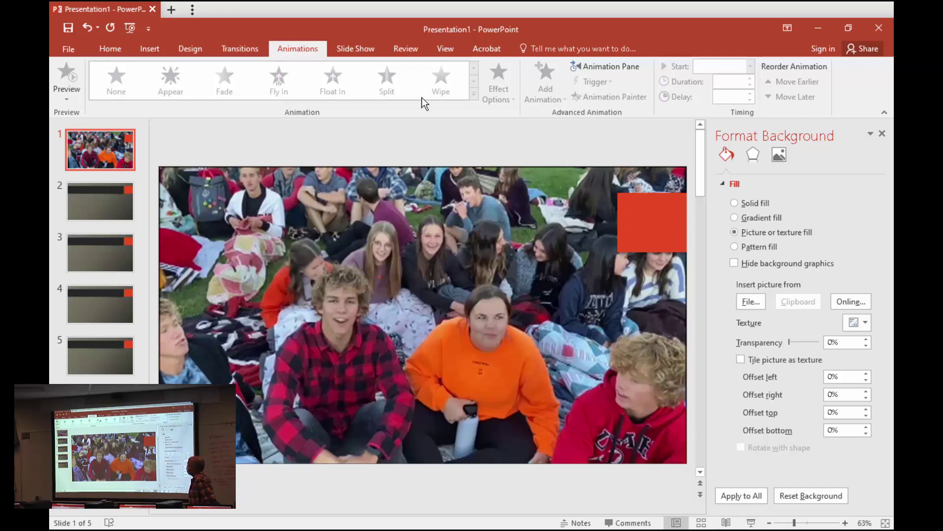
pyautogui.click(363, 50)
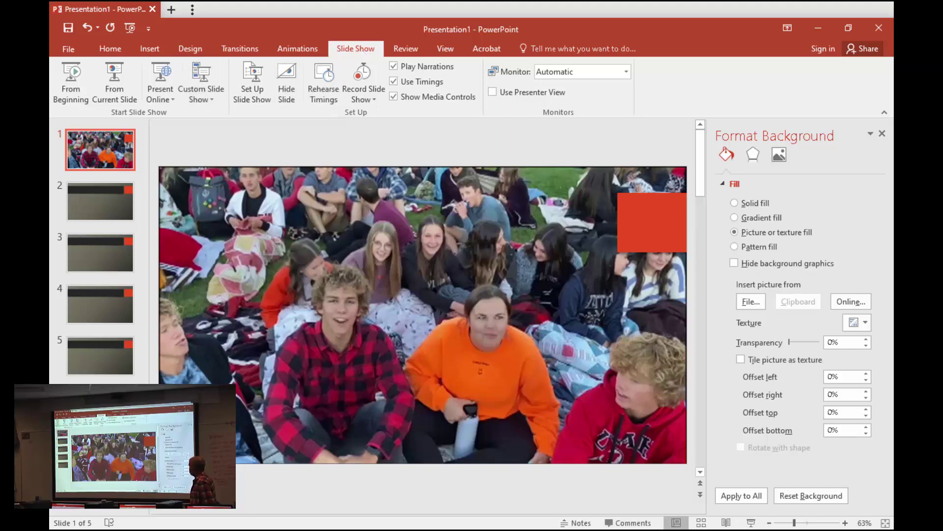
# Step: In Slide Sorter view, move the group-photo slide after slide 4 and zoom to fit all five slides
pyautogui.click(702, 523)
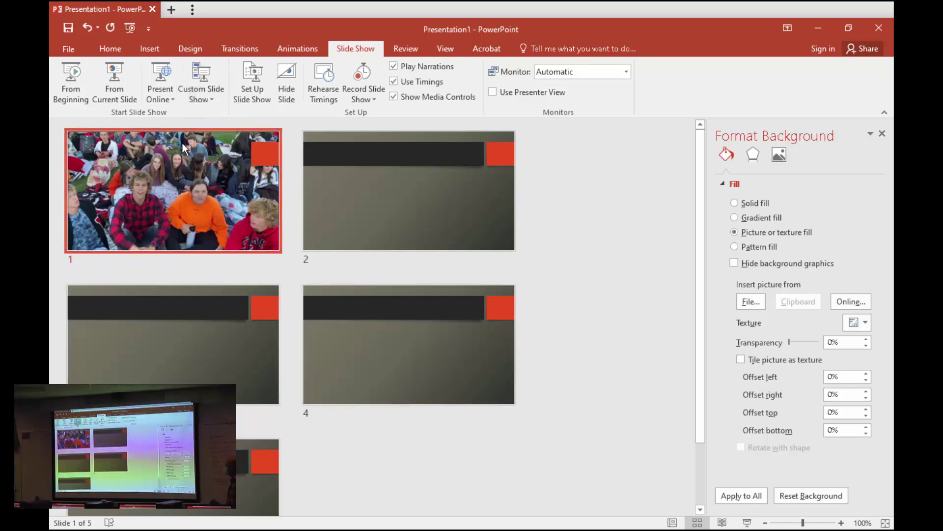
pyautogui.moveTo(182, 143); pyautogui.dragTo(334, 374)
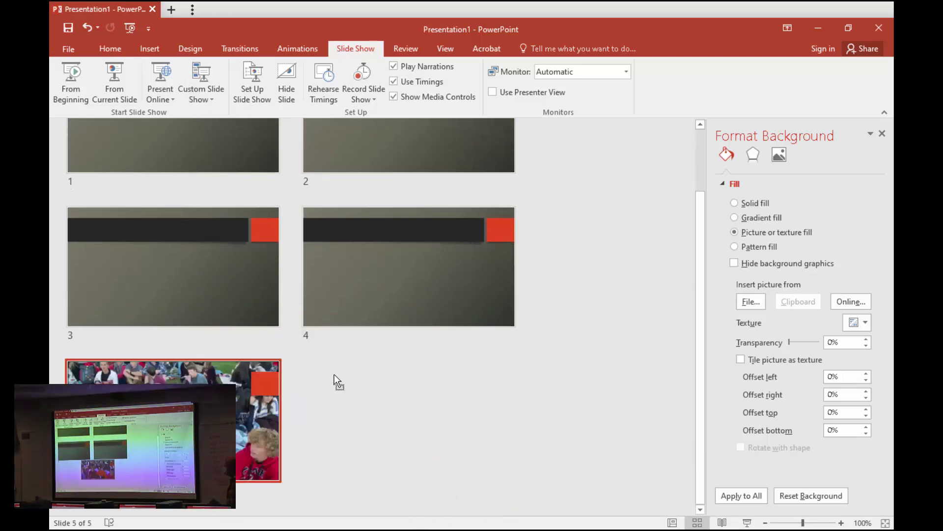
pyautogui.click(805, 522)
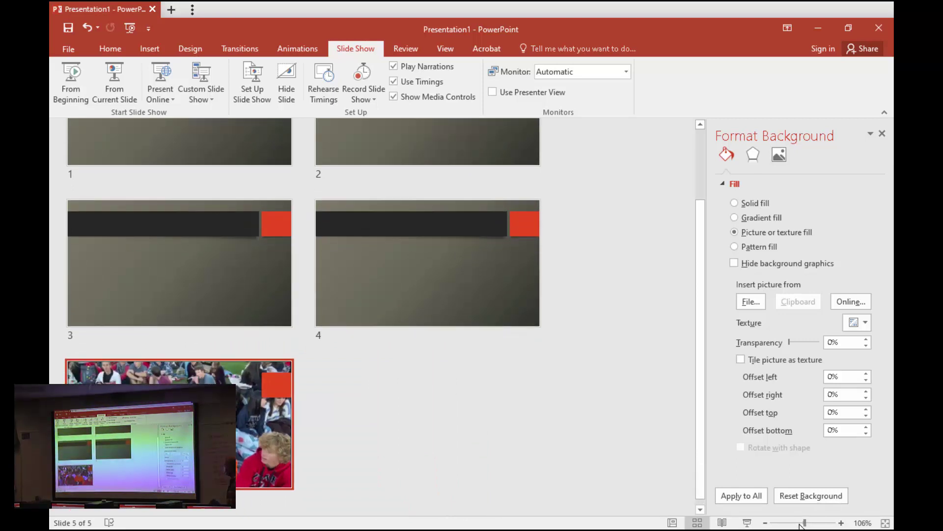
pyautogui.moveTo(805, 525); pyautogui.dragTo(802, 524)
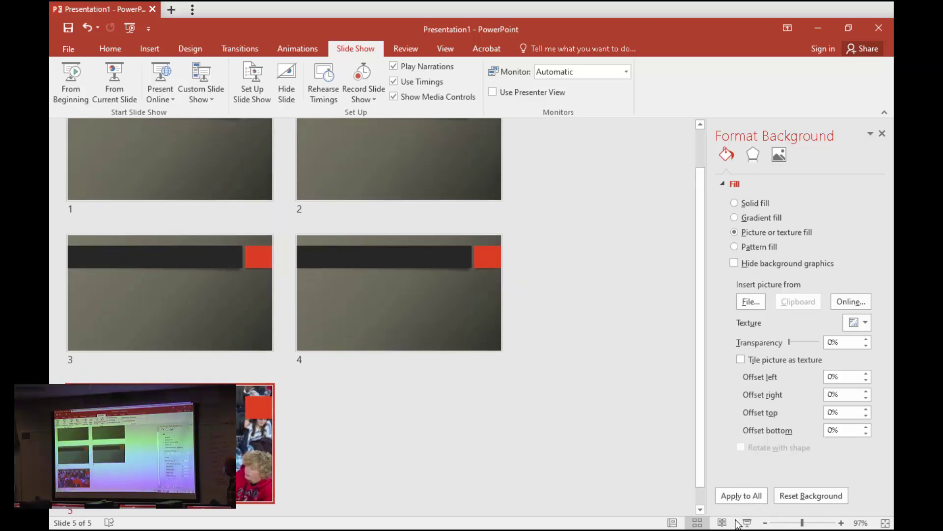
pyautogui.click(807, 523)
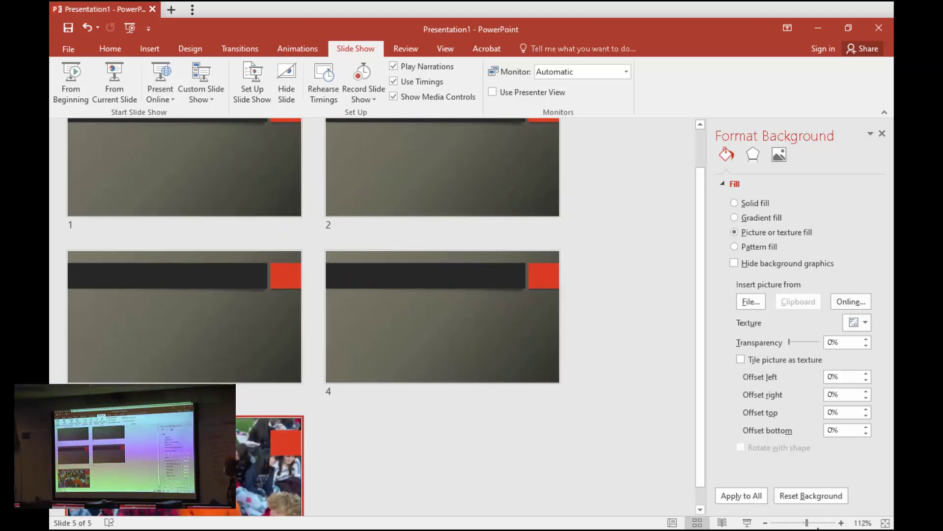
pyautogui.click(819, 523)
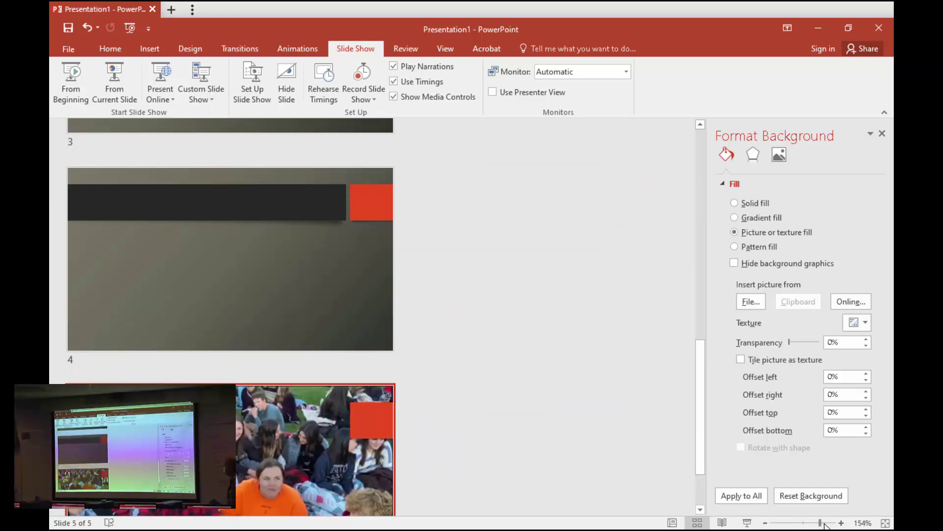
pyautogui.moveTo(821, 523); pyautogui.dragTo(799, 522)
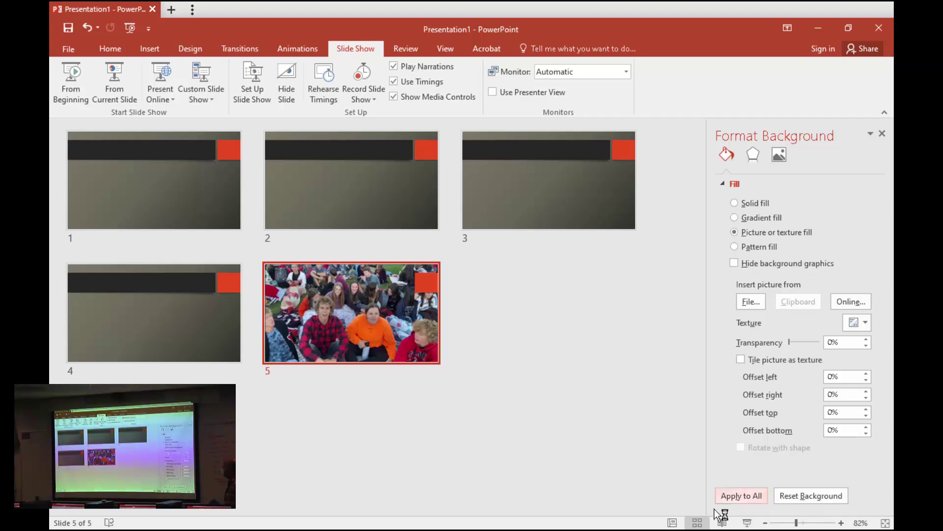
# Step: Return to Normal view and play the slide show from the first slide
pyautogui.click(672, 523)
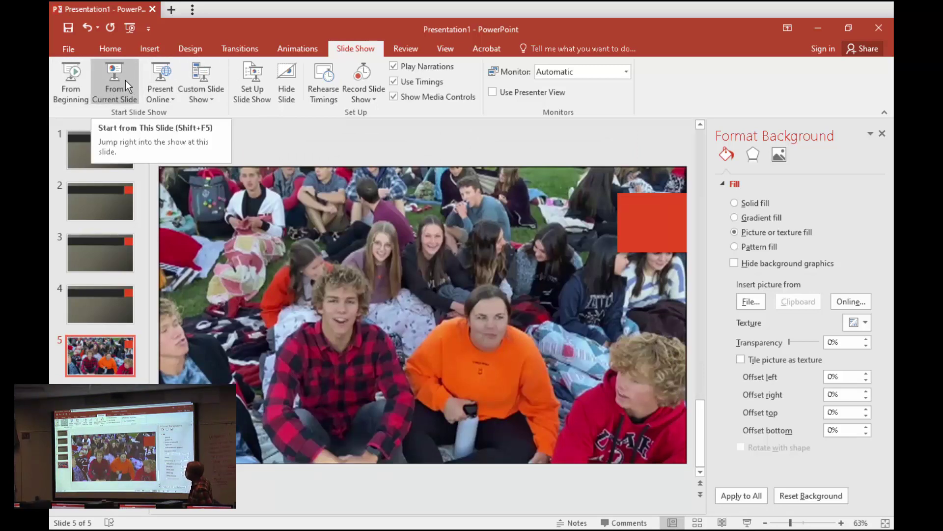
pyautogui.click(64, 77)
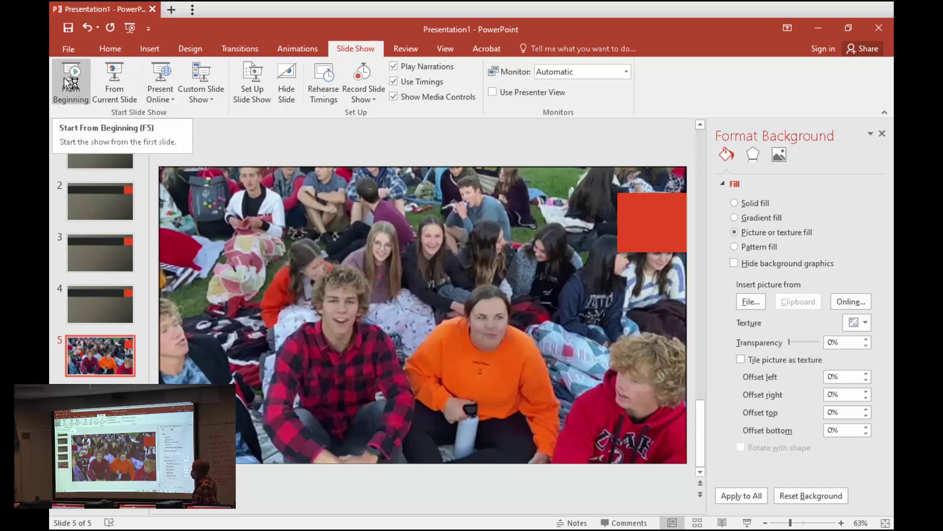